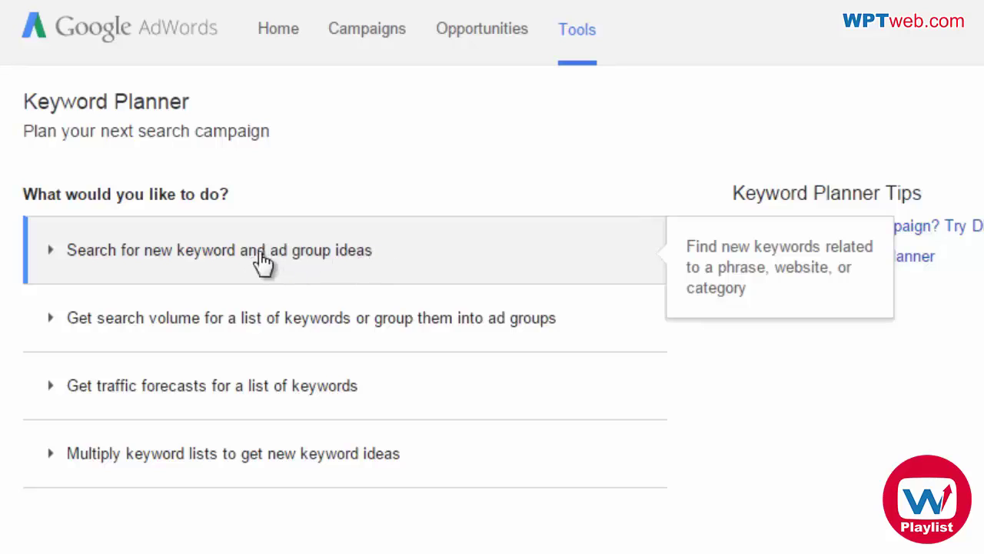
# Search for new keyword and ad group ideas using "roof replacement" as the product or service.
pyautogui.click(418, 248)
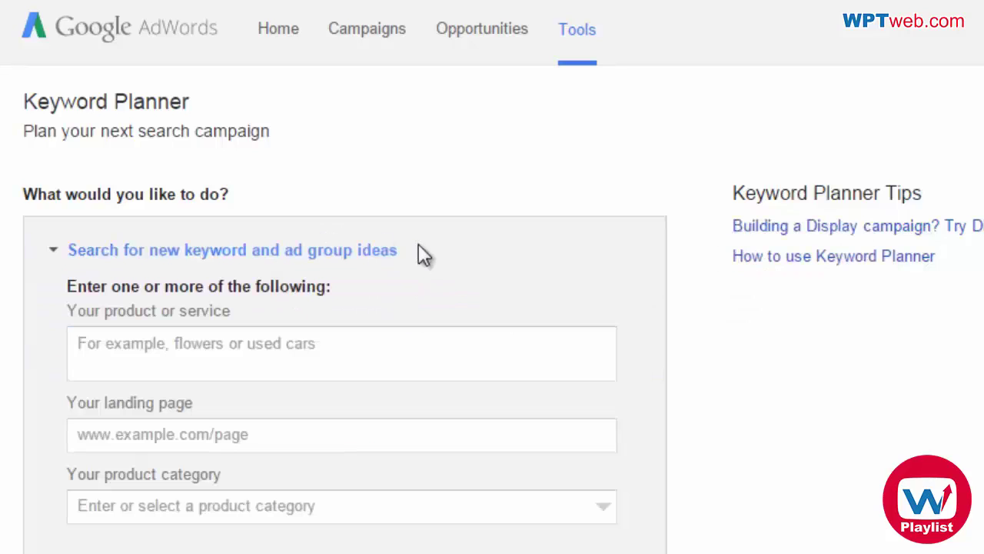
pyautogui.scroll(-2, 430, 242)
pyautogui.click(350, 242)
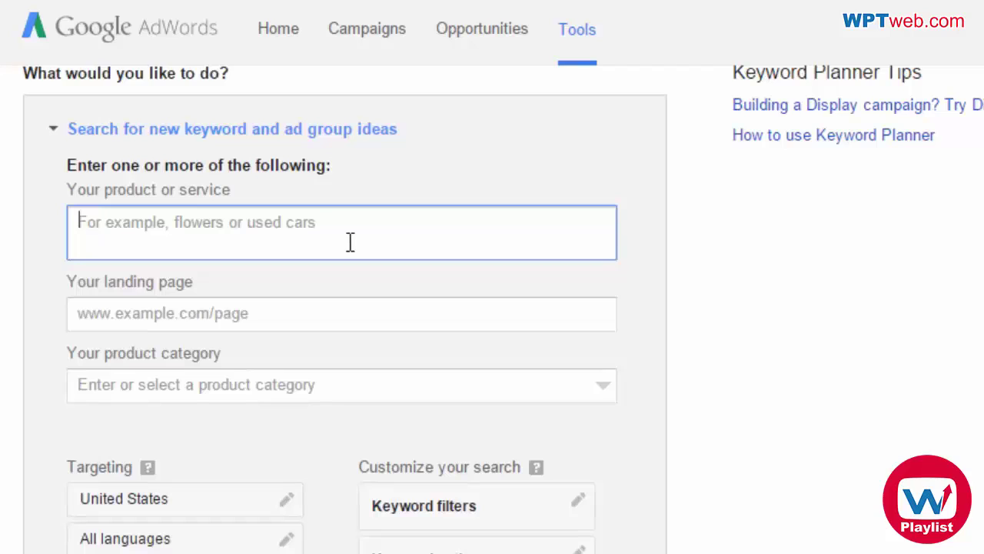
pyautogui.write('roof rea')
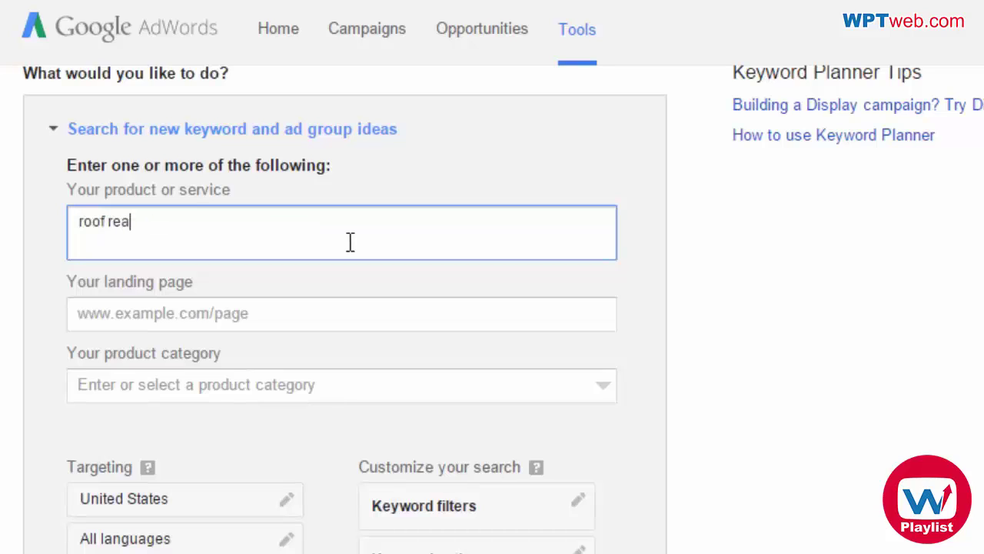
pyautogui.press('BackSpace')
pyautogui.write('placement')
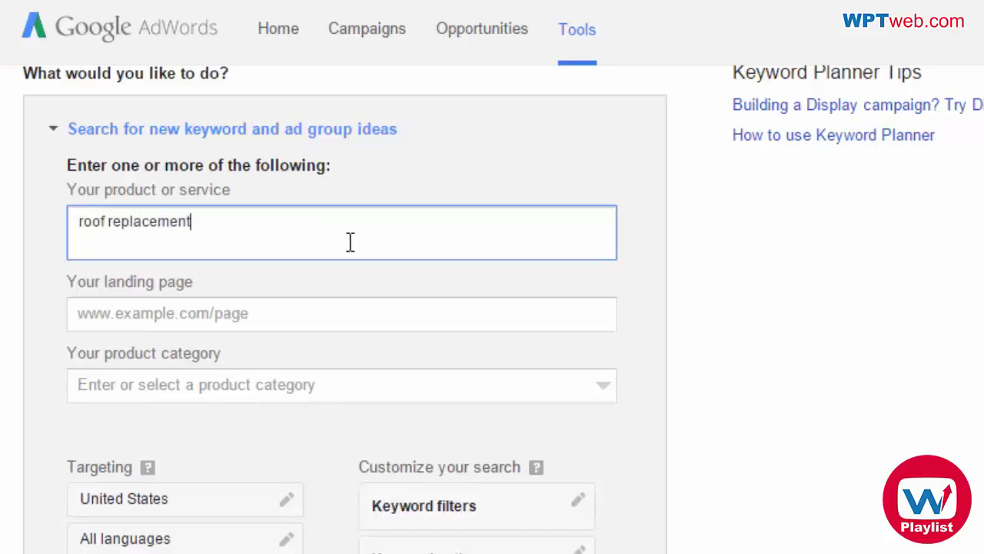
pyautogui.scroll(-4, 356, 231)
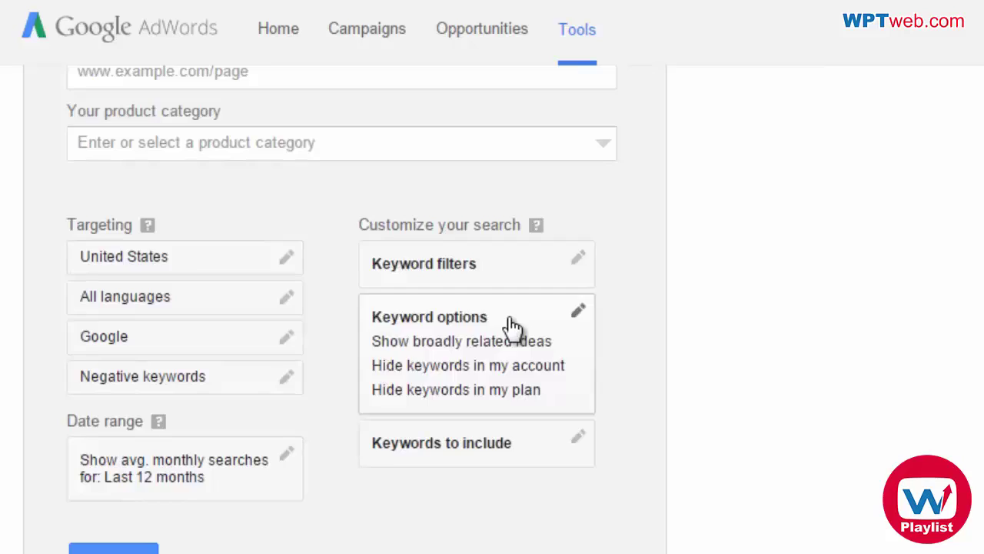
pyautogui.scroll(2, 512, 330)
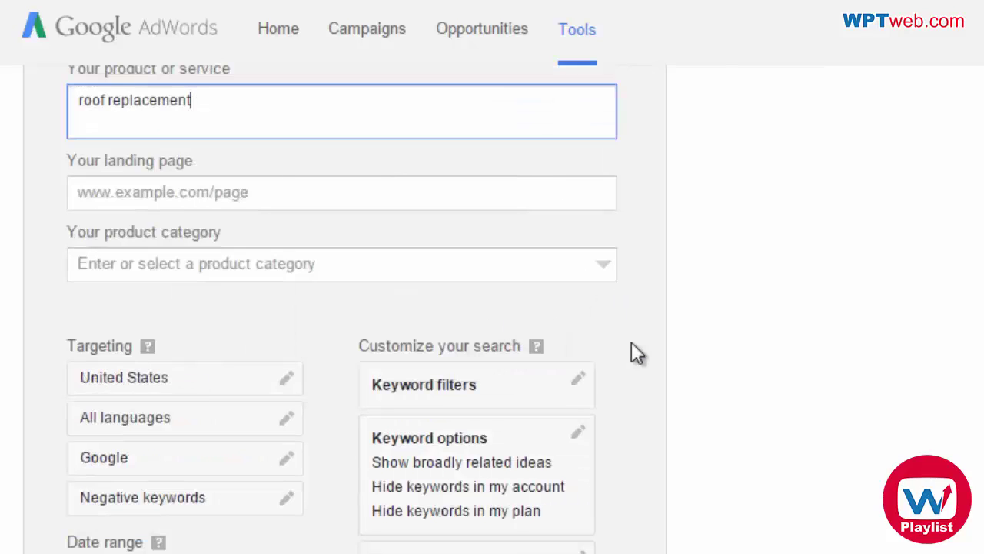
pyautogui.scroll(-2, 635, 411)
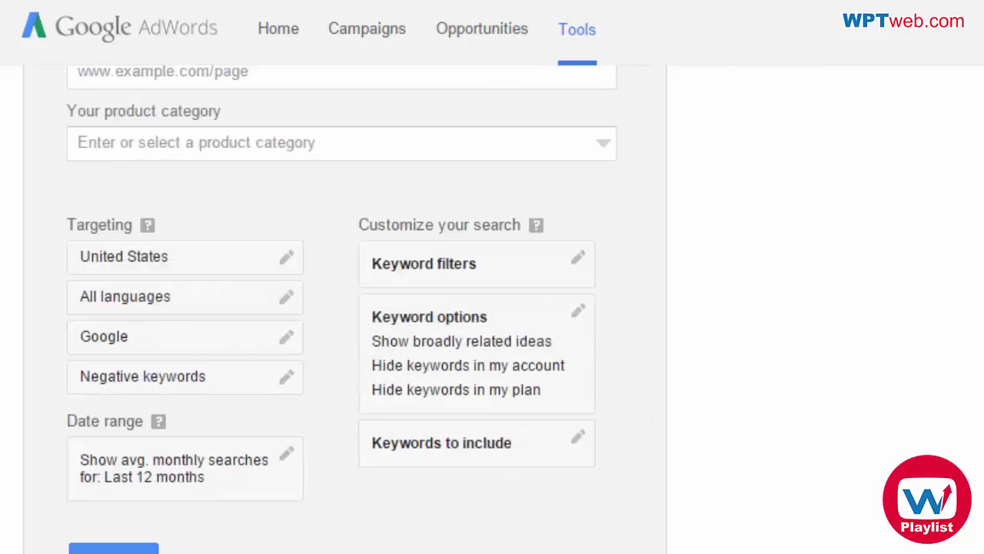
pyautogui.press('Return')
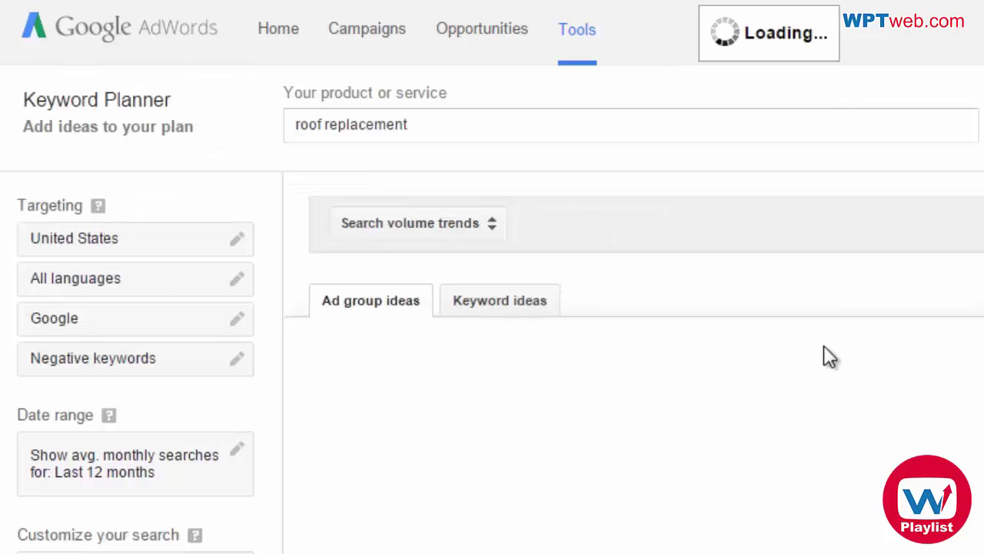
# Review the search volume trend and the keyword ideas for roof replacement, highlighting the searched term and the first two related keywords.
pyautogui.moveTo(800, 351)
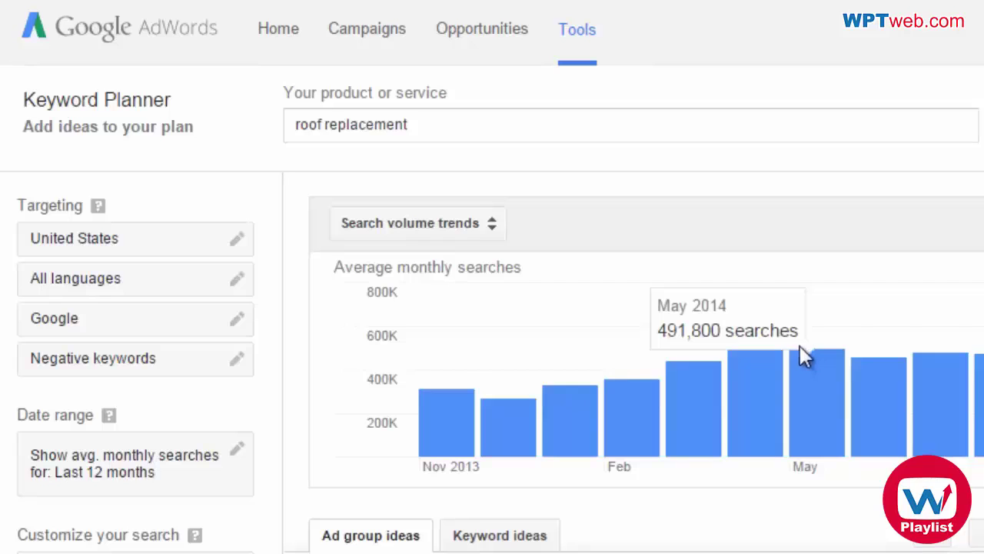
pyautogui.scroll(-3, 792, 367)
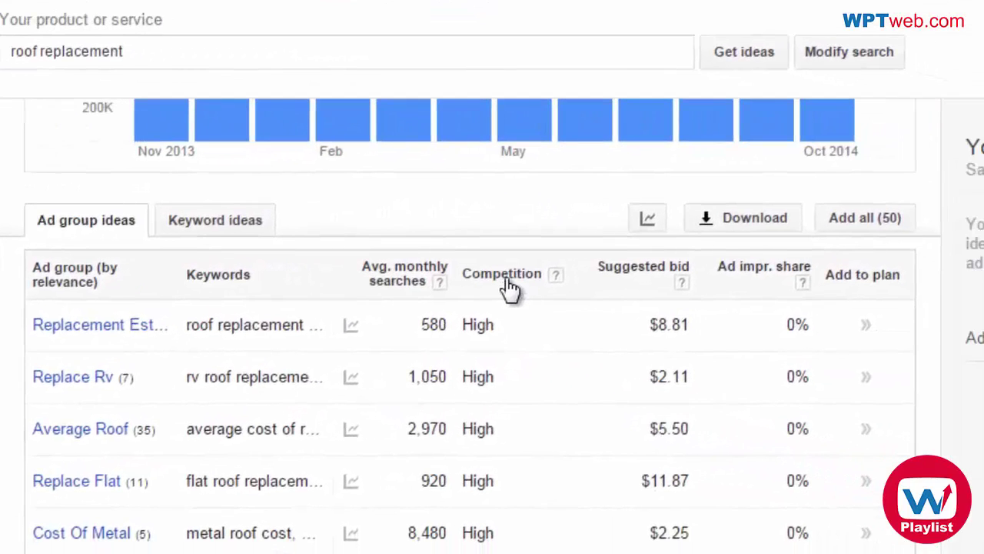
pyautogui.click(221, 229)
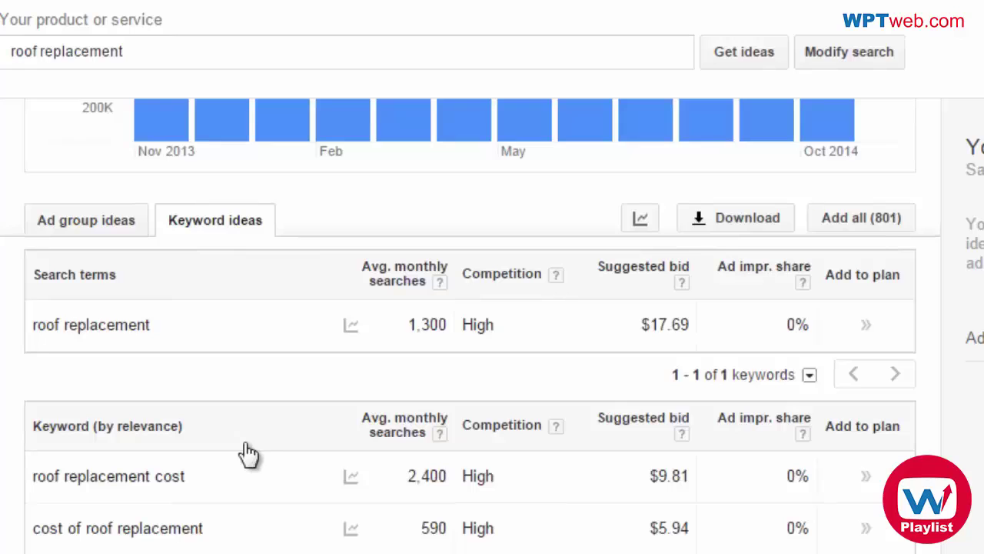
pyautogui.scroll(-2, 275, 433)
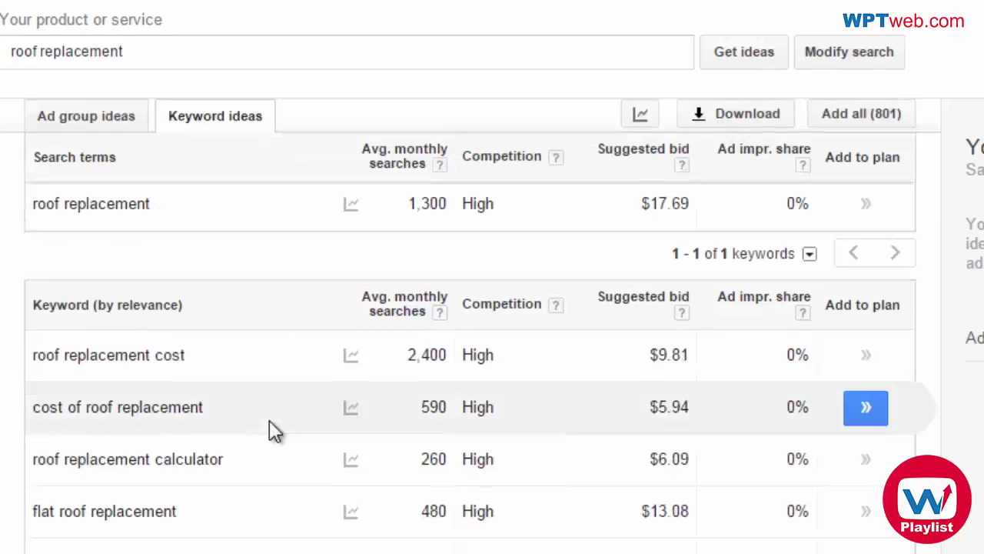
pyautogui.moveTo(32, 203); pyautogui.dragTo(156, 205)
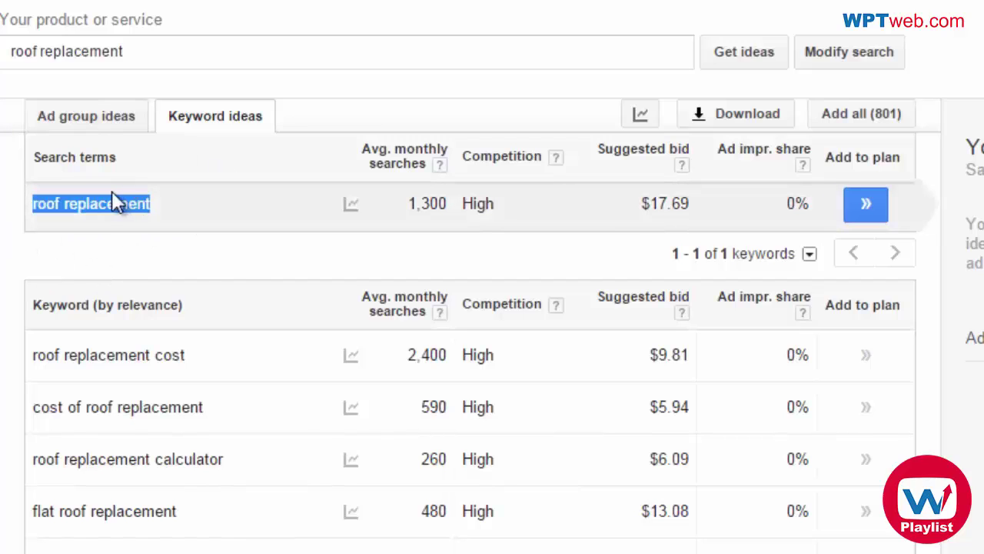
pyautogui.scroll(-2, 231, 269)
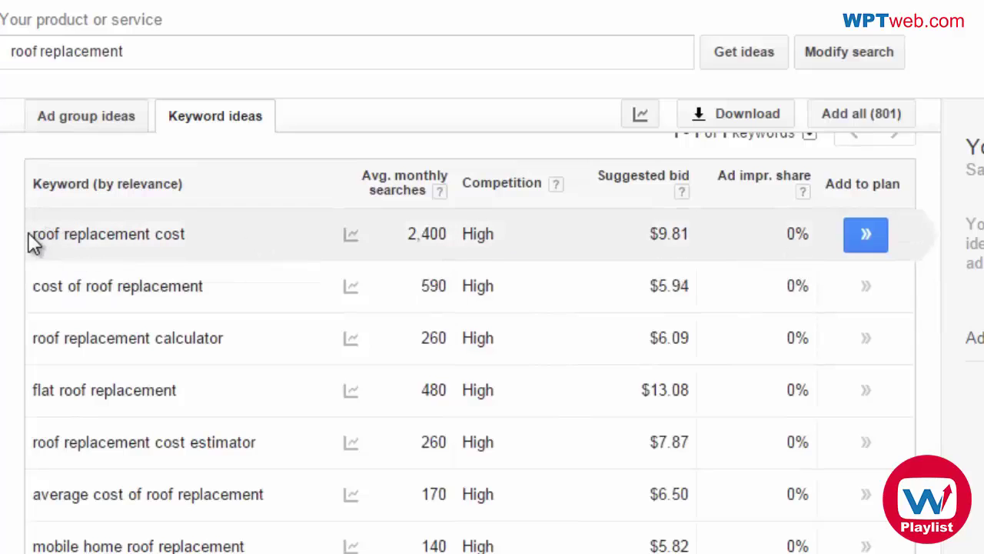
pyautogui.moveTo(34, 234); pyautogui.dragTo(224, 235)
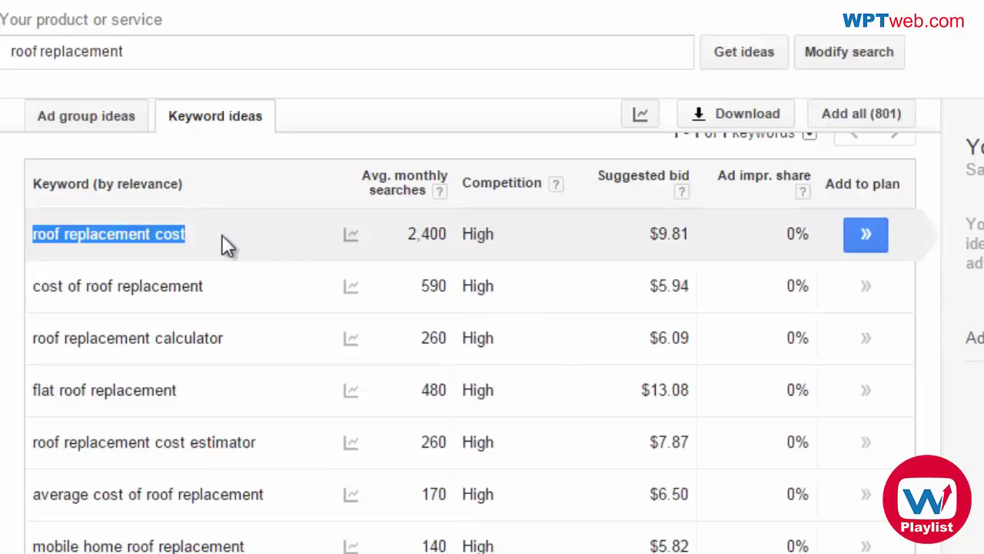
pyautogui.moveTo(33, 283); pyautogui.dragTo(240, 278)
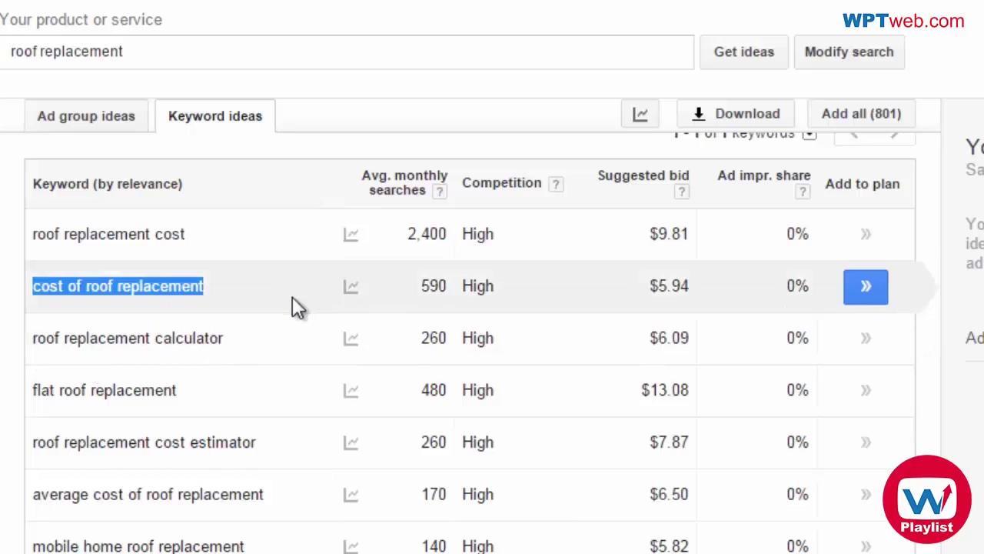
# Browse further through the related keywords, highlight "roof leak repair", and return to the ad group ideas.
pyautogui.scroll(-2, 257, 313)
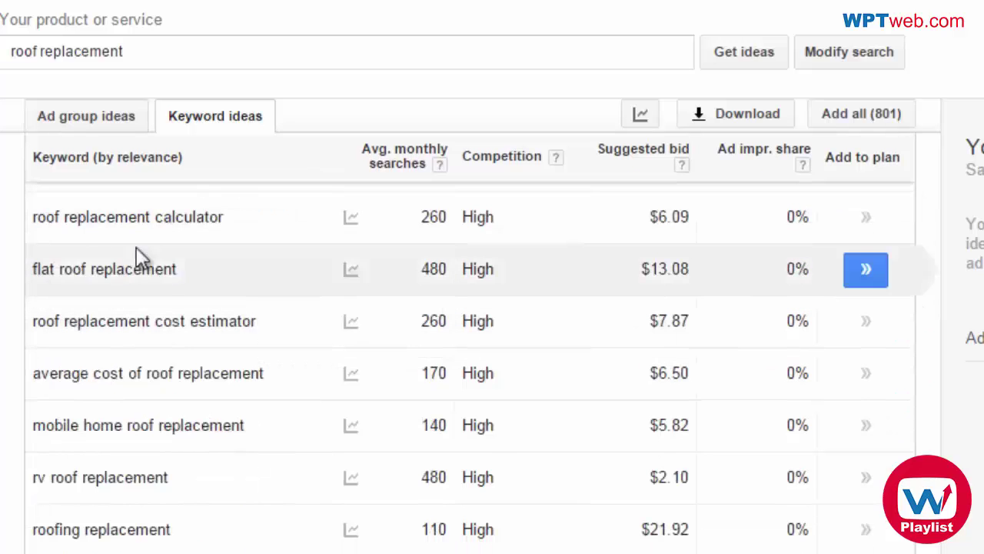
pyautogui.scroll(-4, 167, 361)
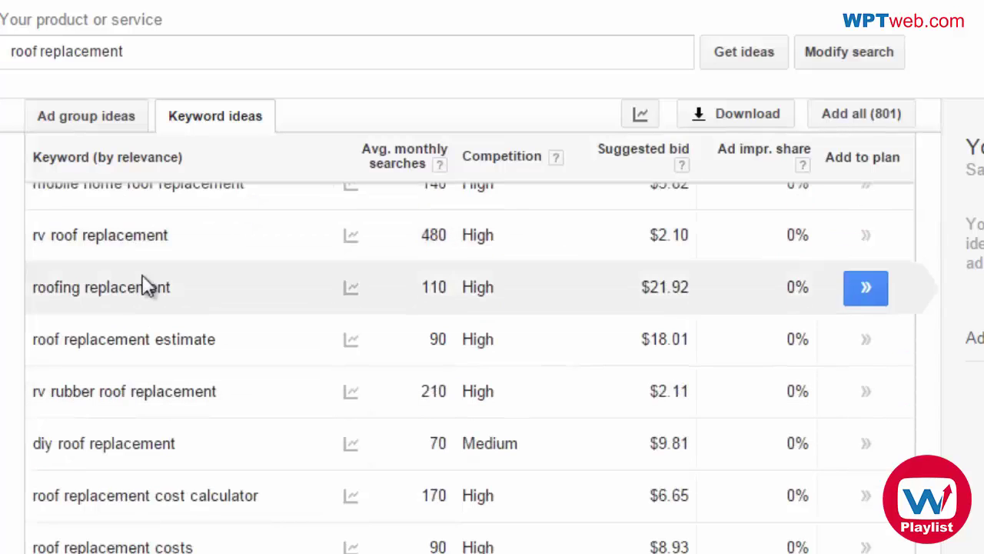
pyautogui.scroll(-2, 131, 384)
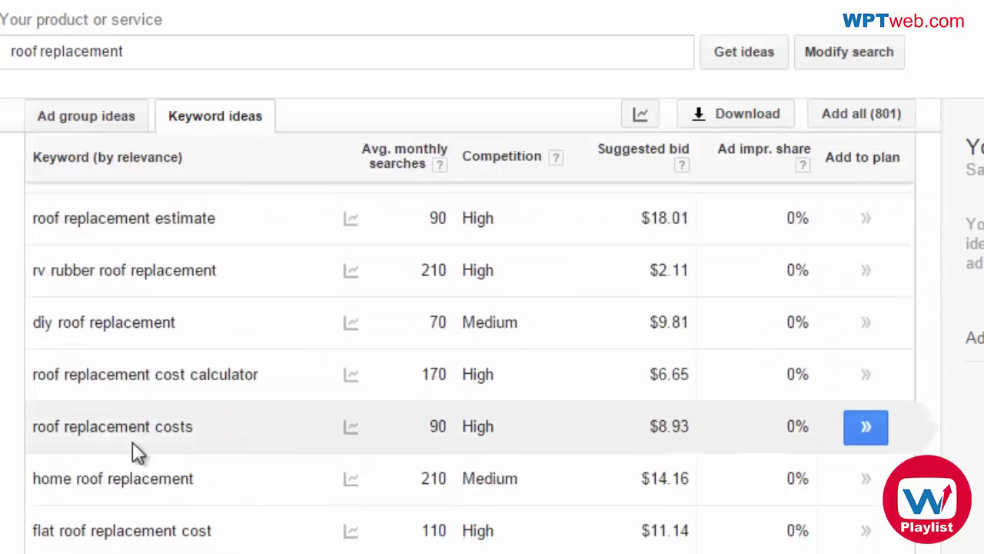
pyautogui.scroll(-6, 136, 451)
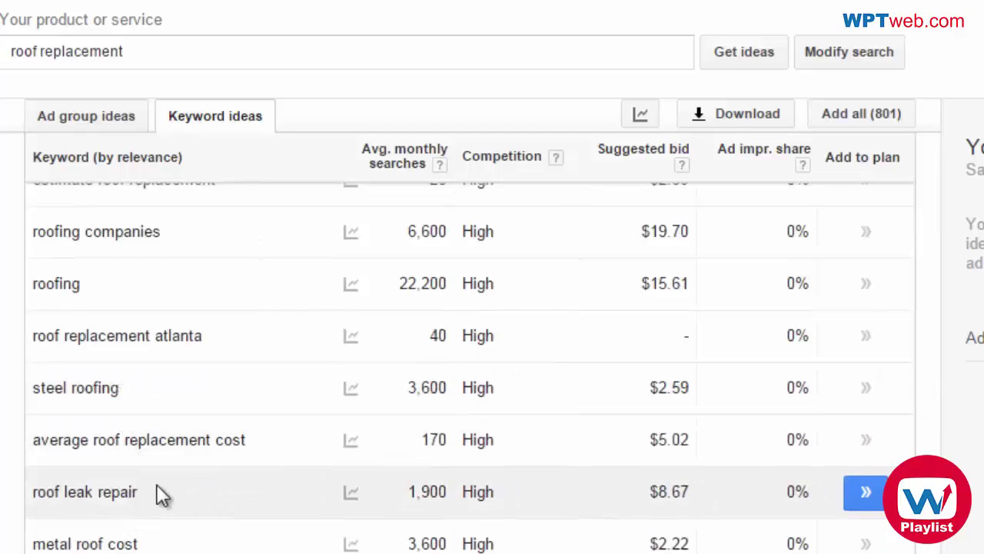
pyautogui.moveTo(157, 493); pyautogui.dragTo(29, 492)
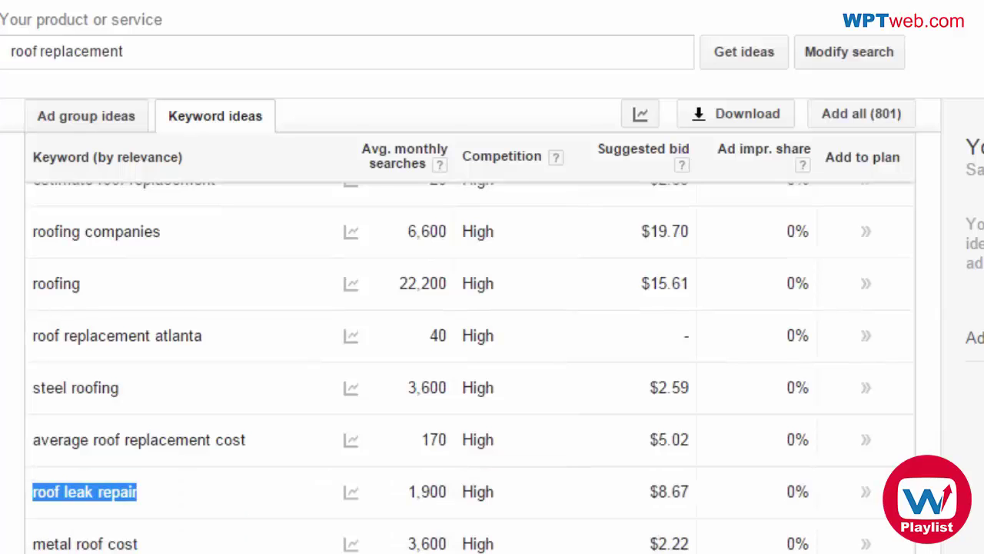
pyautogui.scroll(15, 285, 413)
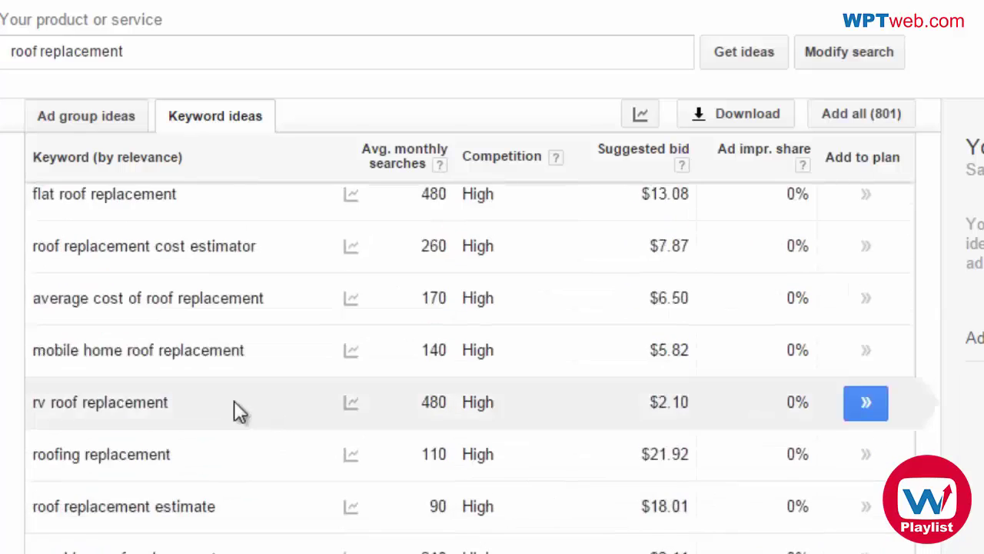
pyautogui.click(107, 163)
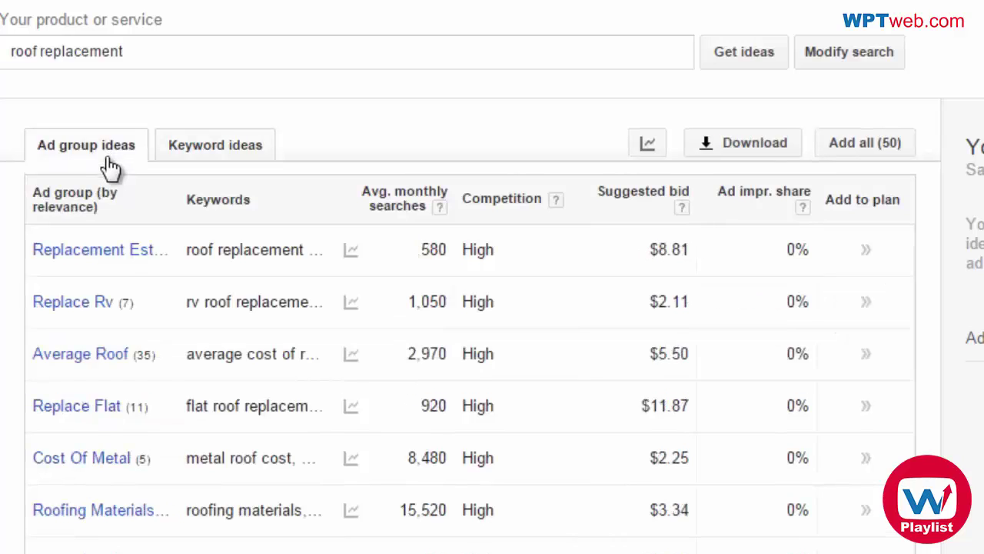
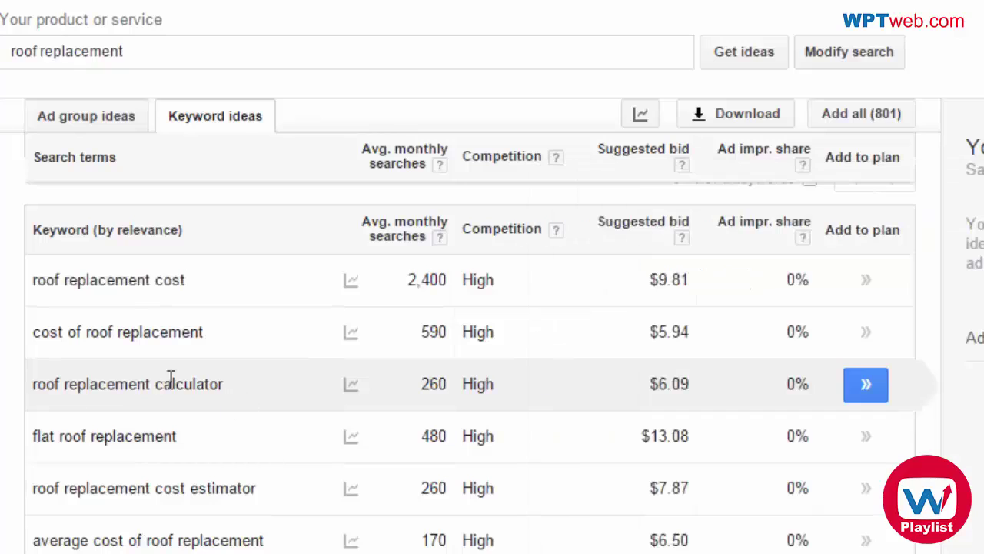
# Copy the keyword "roof replacement calculator" from the keyword ideas into the list in Notepad.
pyautogui.moveTo(223, 384); pyautogui.dragTo(27, 394)
pyautogui.hotkey('ctrl', 'c')
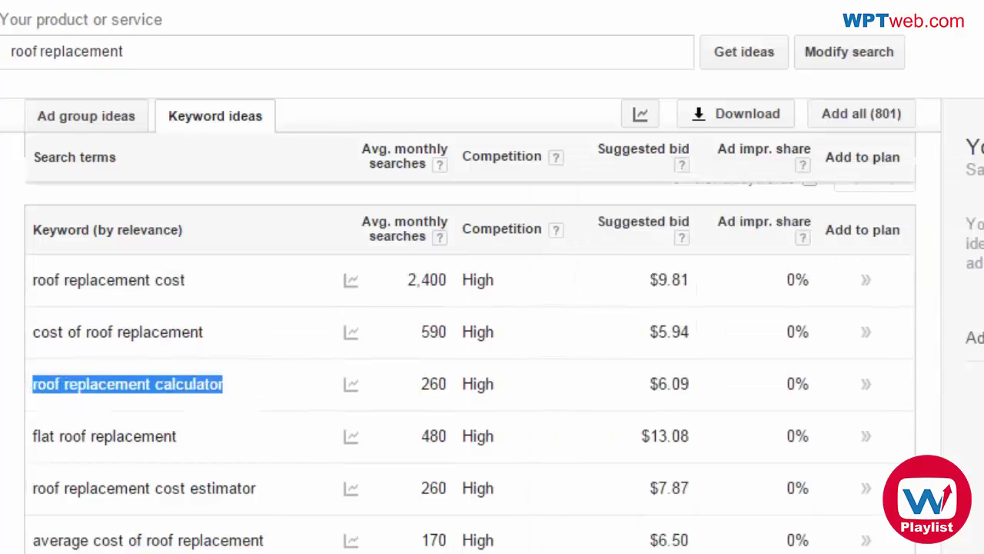
pyautogui.hotkey('alt', 'Tab')
pyautogui.hotkey('ctrl', 'v')
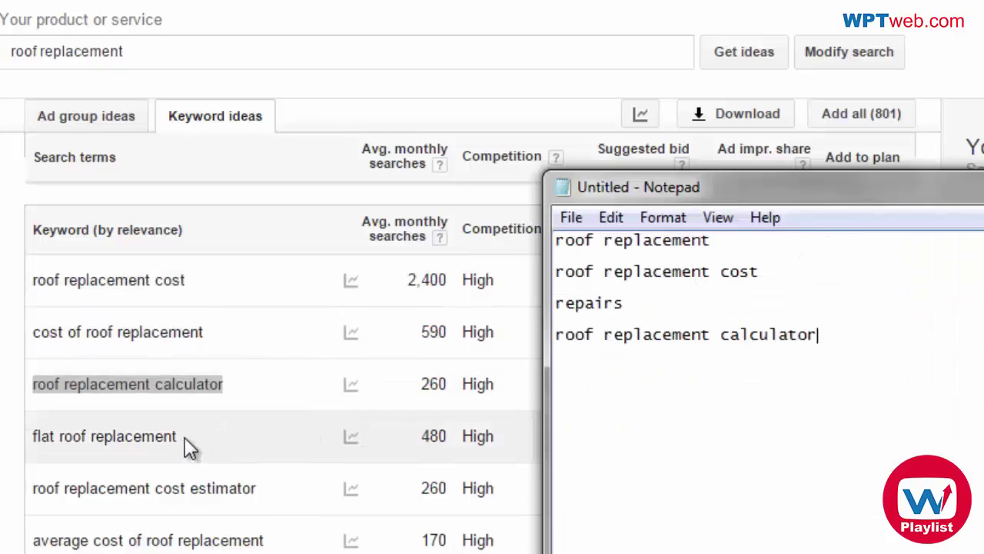
# Add the keyword "flat roof replacement" from the keyword ideas as a new line in the Notepad list.
pyautogui.moveTo(177, 436); pyautogui.dragTo(32, 450)
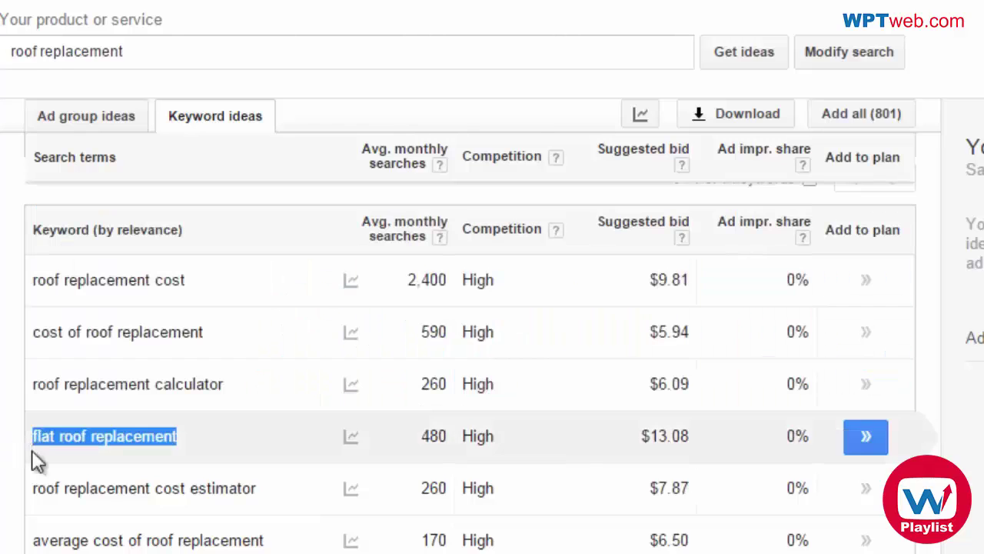
pyautogui.hotkey('ctrl', 'c')
pyautogui.hotkey('alt', 'Tab')
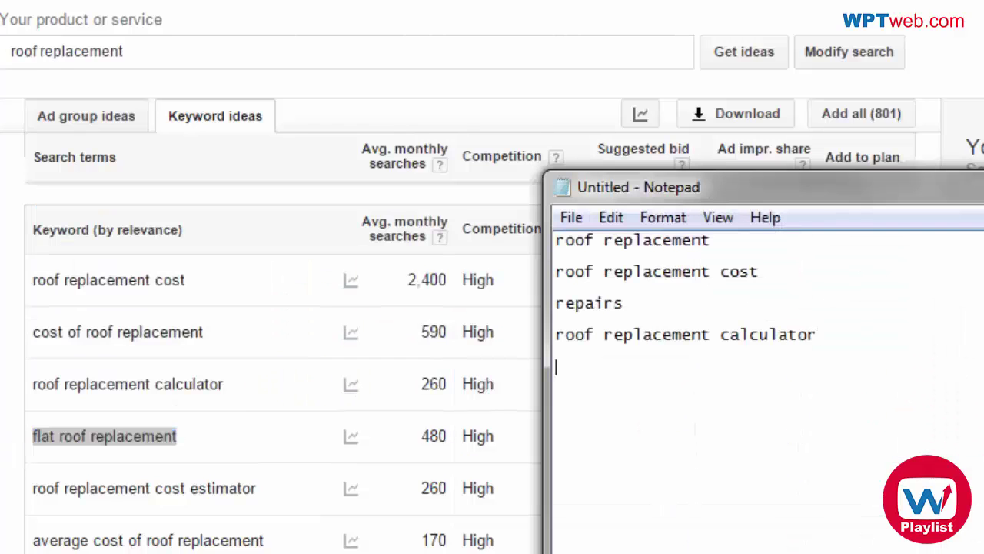
pyautogui.hotkey('ctrl', 'v')
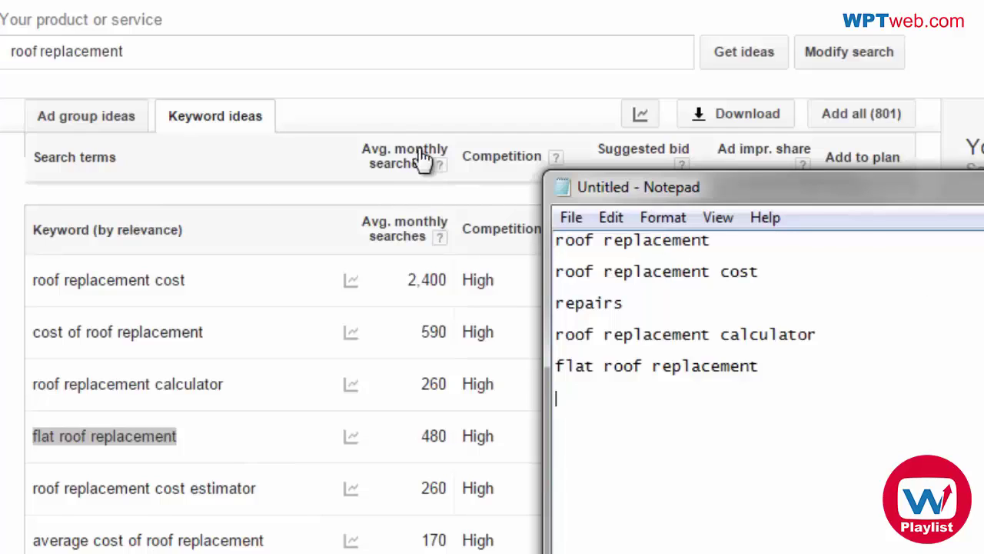
# Go back to the ad group ideas in Keyword Planner and examine the keywords in the Roofing Materials group.
pyautogui.click(198, 125)
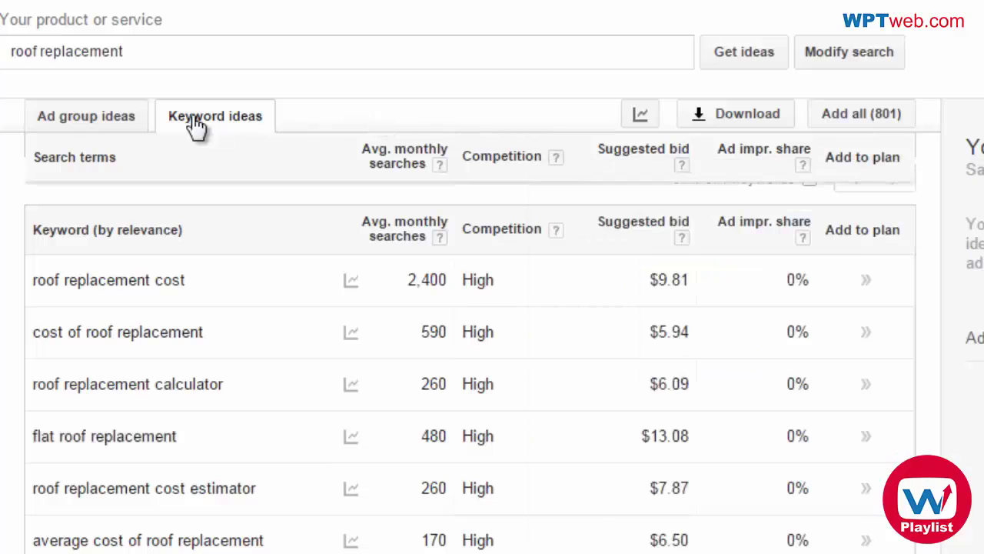
pyautogui.click(97, 123)
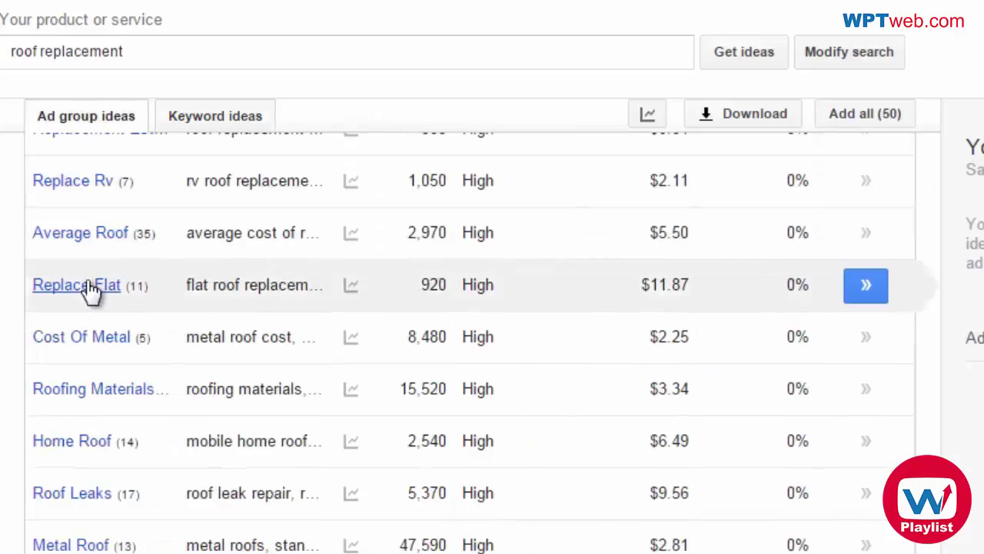
pyautogui.tripleClick(156, 47)
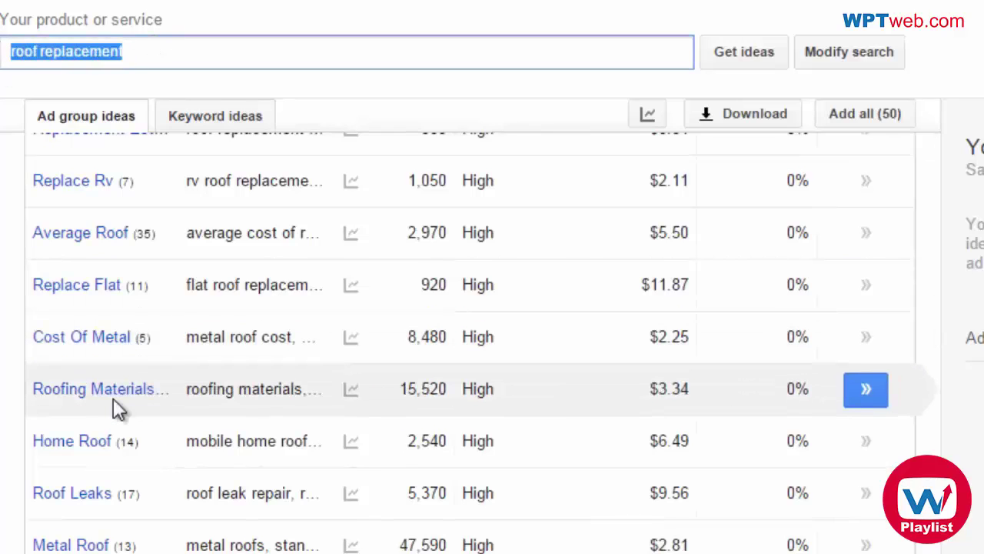
pyautogui.scroll(-2, 113, 401)
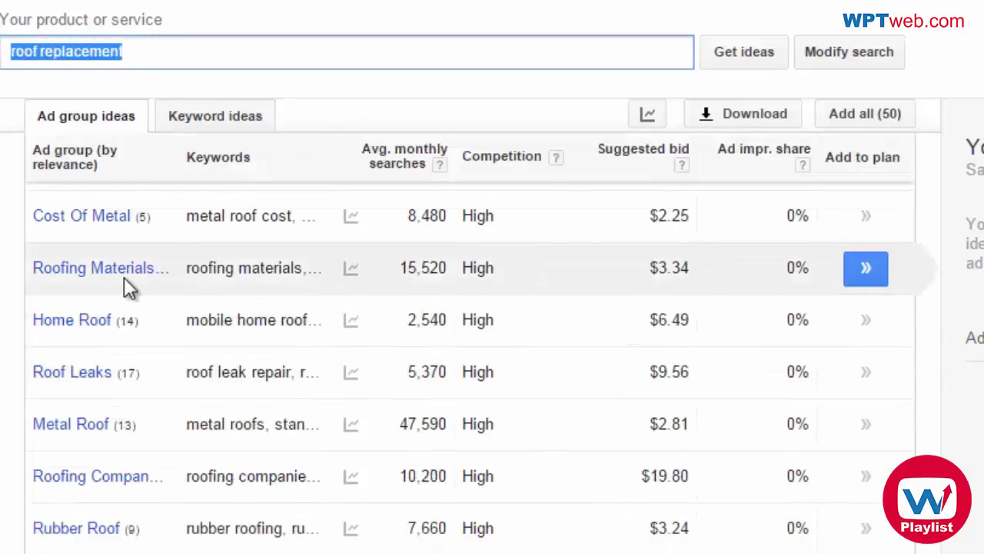
pyautogui.click(123, 265)
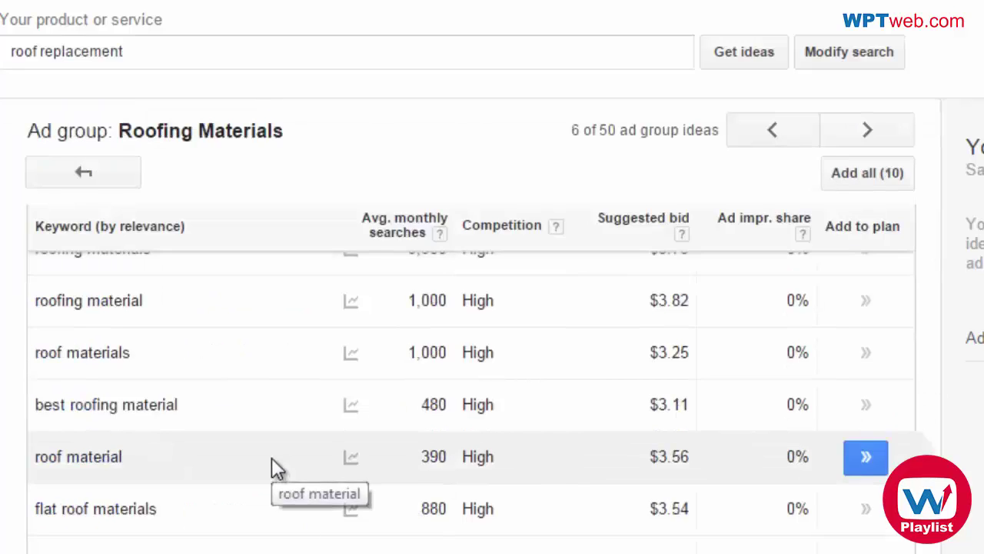
pyautogui.scroll(1, 272, 458)
pyautogui.scroll(-1, 262, 422)
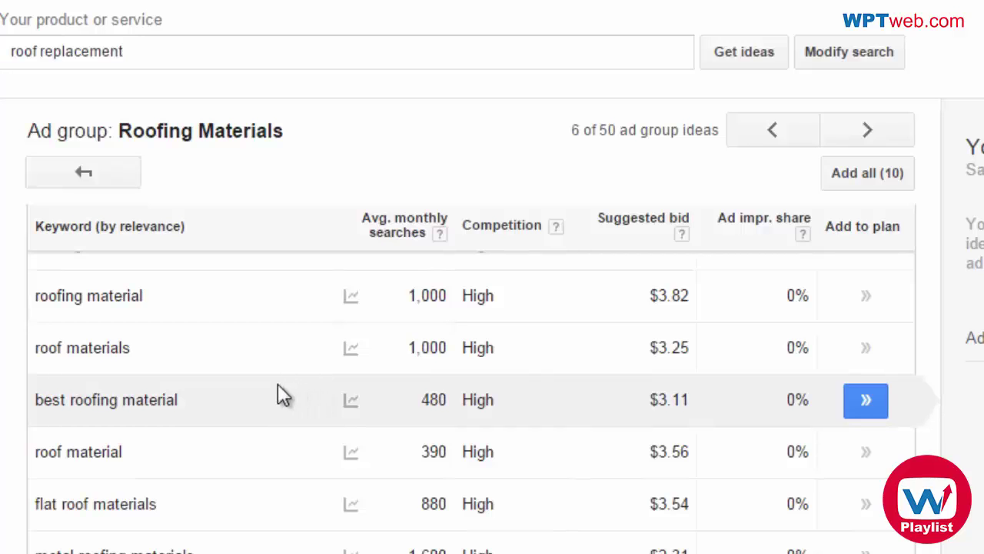
# Leave the Roofing Materials group and open the Metal Roof ad group to view its keywords.
pyautogui.scroll(2, 254, 377)
pyautogui.click(81, 198)
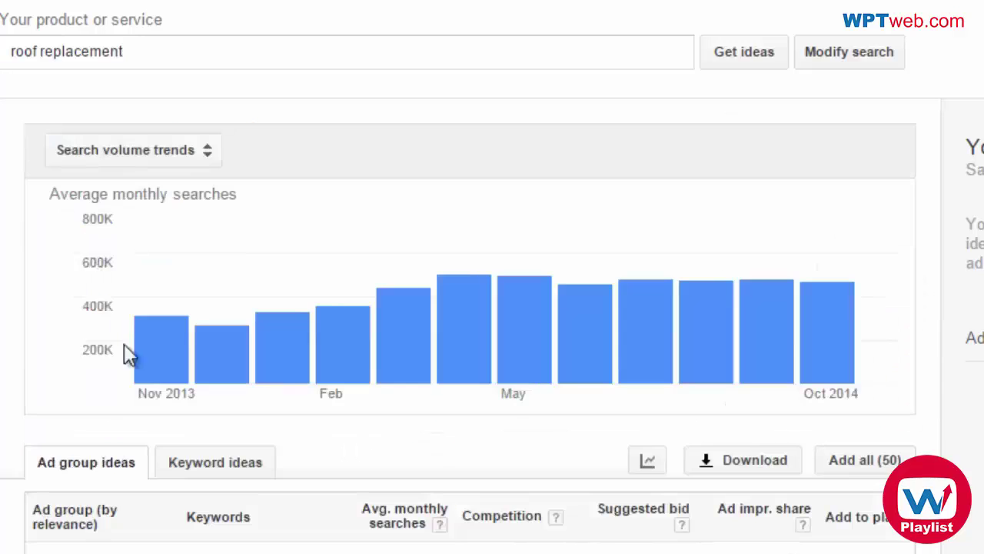
pyautogui.scroll(-3, 132, 355)
pyautogui.scroll(-2, 137, 357)
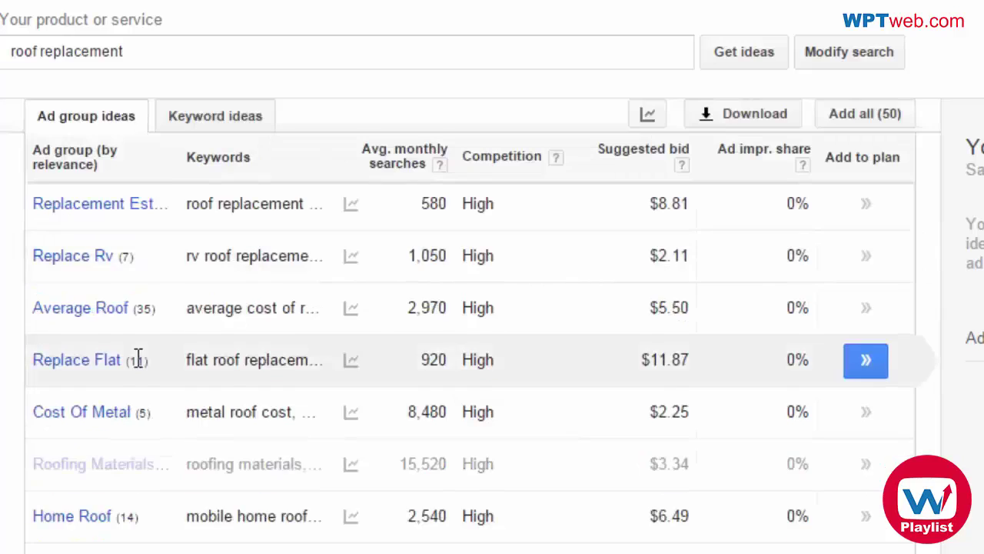
pyautogui.scroll(-3, 137, 357)
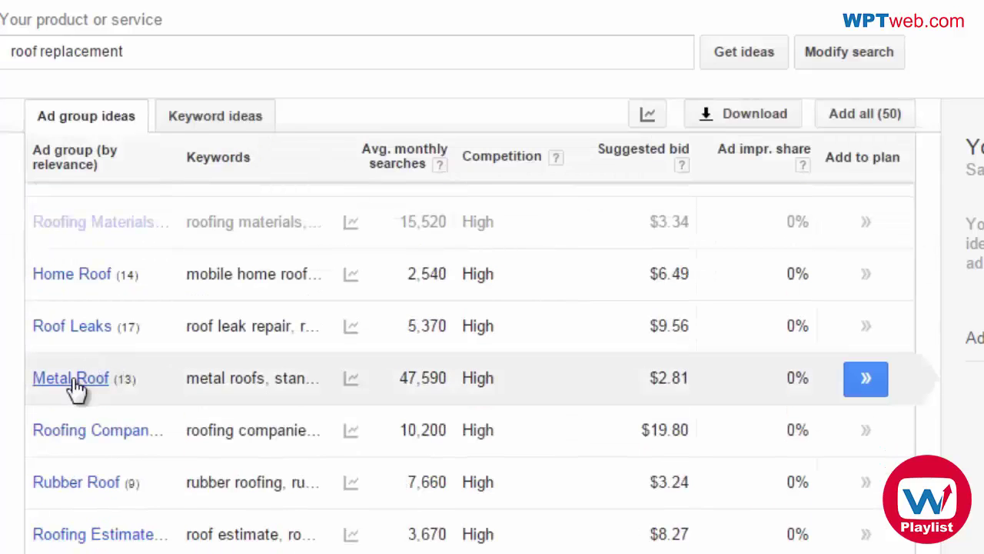
pyautogui.click(72, 376)
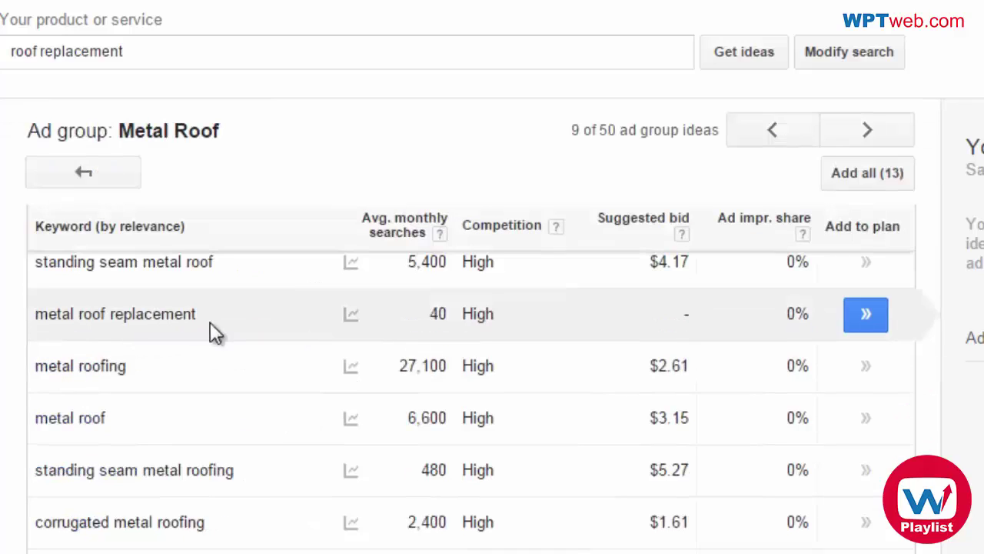